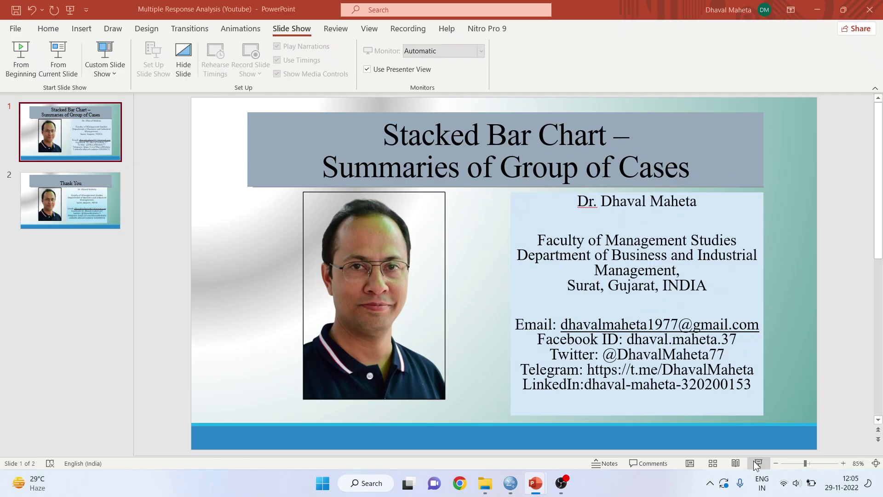
Bring up Employee data.sav and review the variables from gender through minority
mouse_move(511, 483)
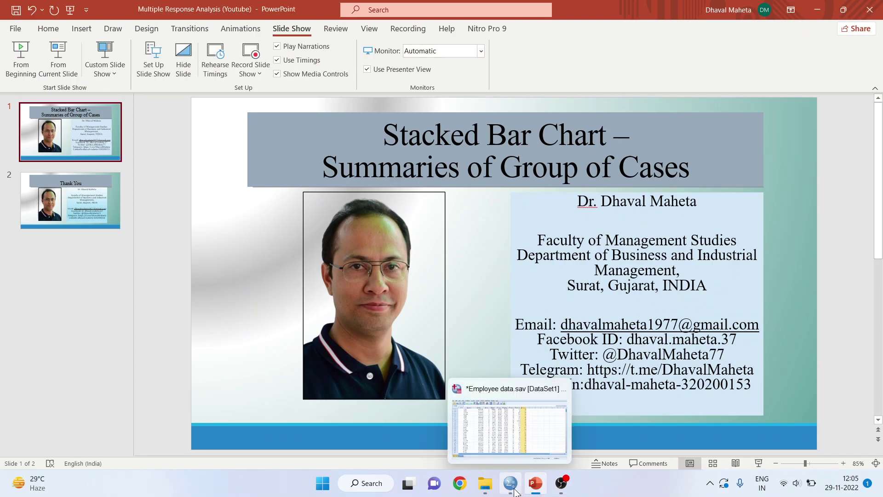
left_click(515, 431)
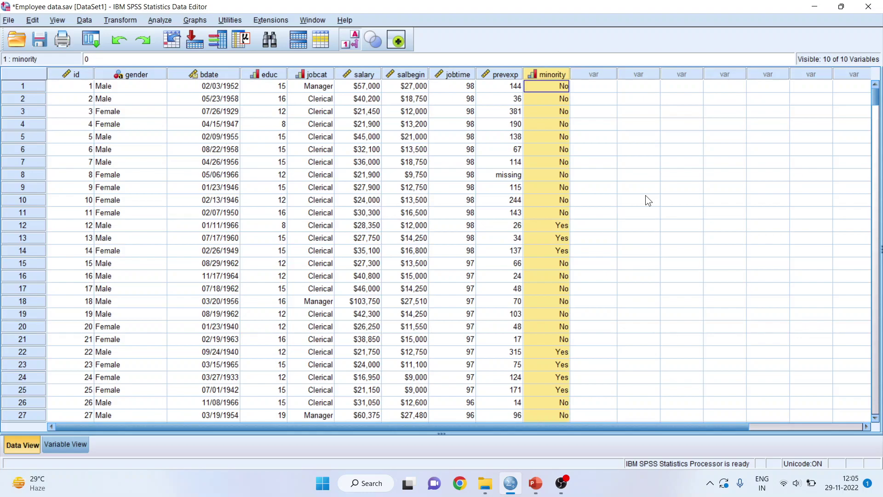
left_click(153, 75)
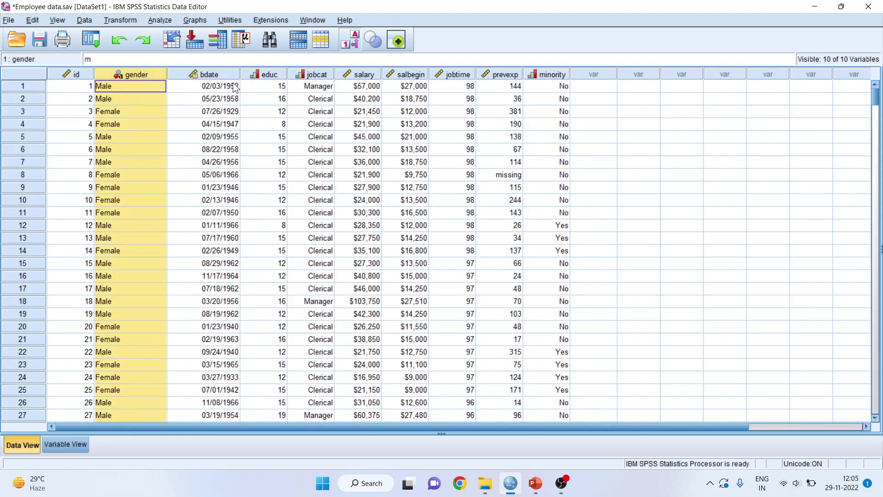
left_click(266, 76)
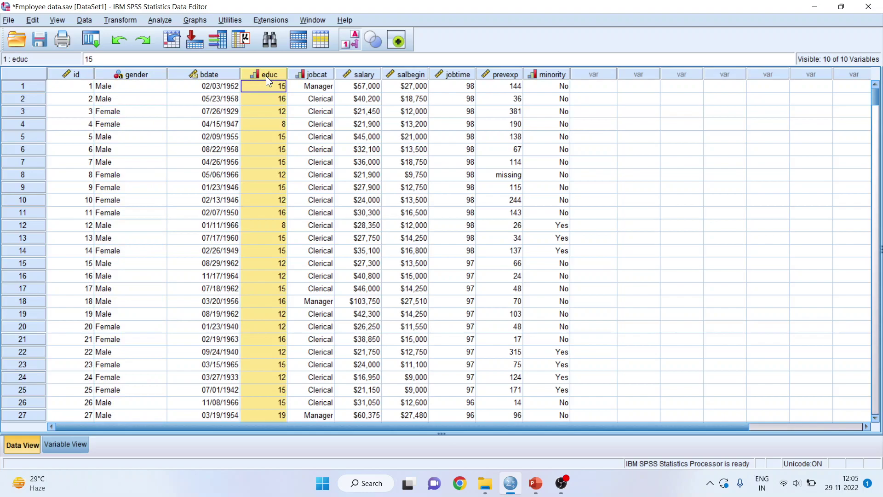
left_click(324, 75)
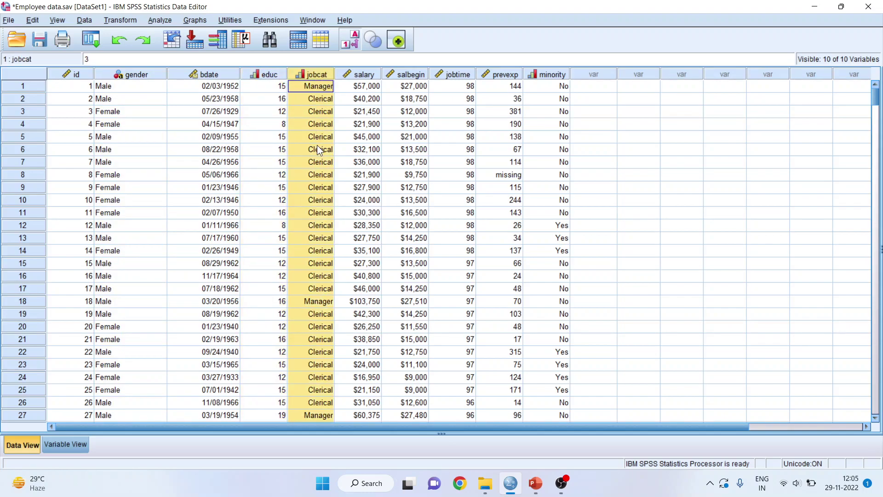
left_click(372, 75)
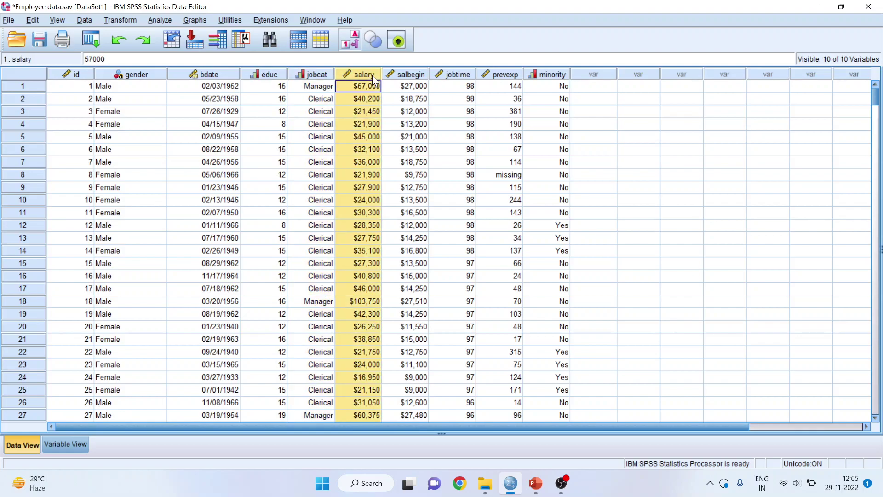
left_click(413, 75)
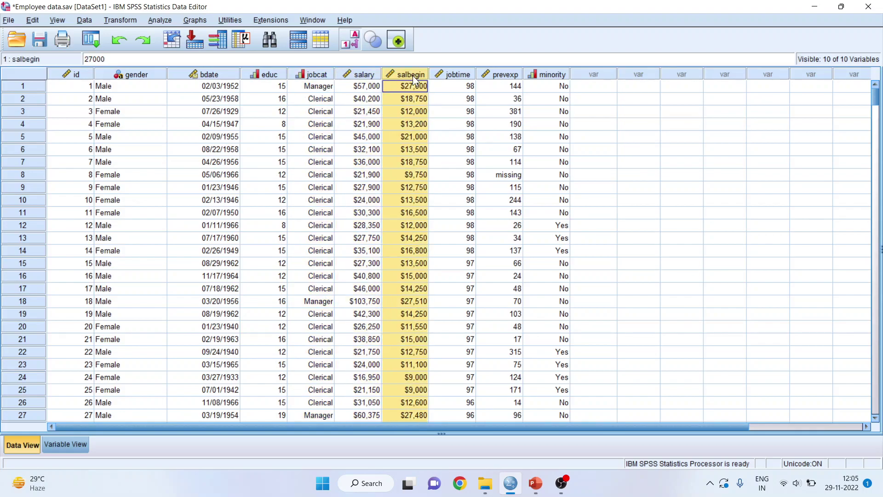
left_click(457, 75)
left_click(503, 74)
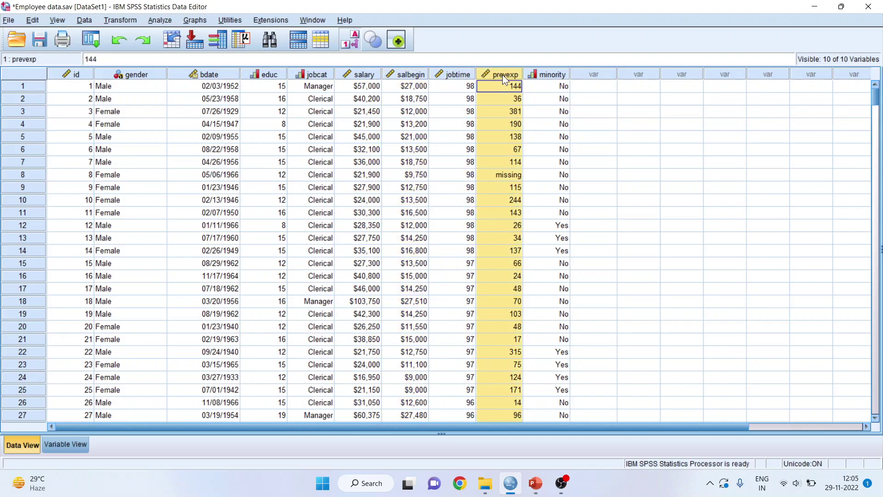
left_click(543, 75)
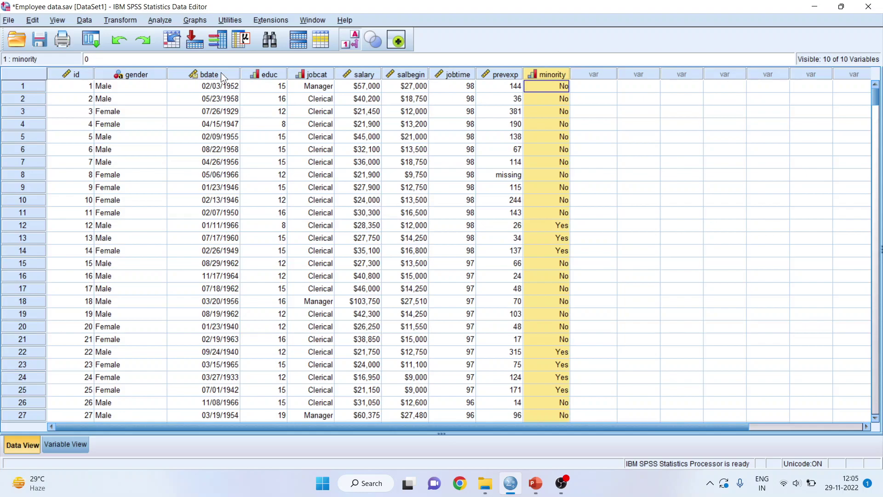
Start a legacy Stacked bar chart using Summaries for groups of cases
left_click(197, 20)
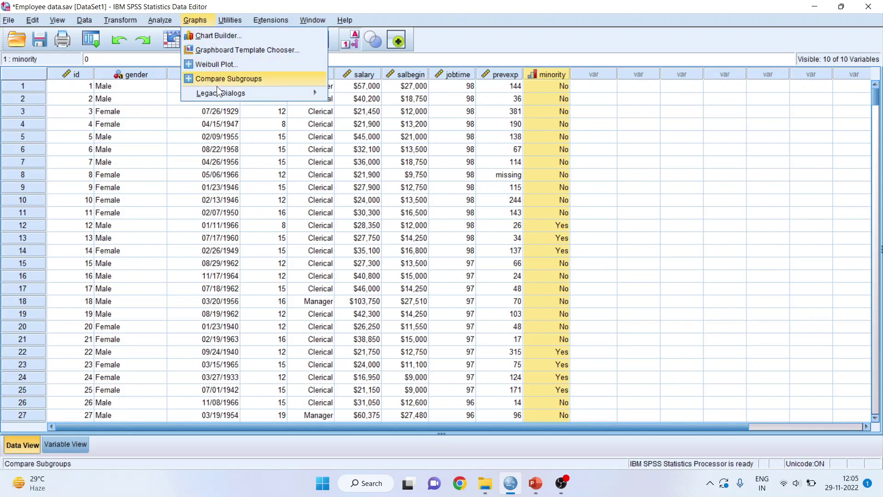
mouse_move(218, 91)
left_click(349, 95)
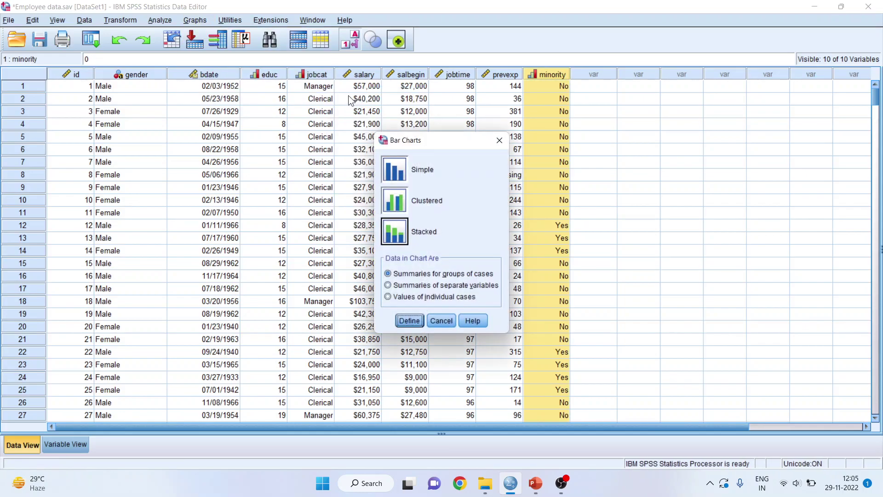
left_click(391, 231)
left_click(419, 320)
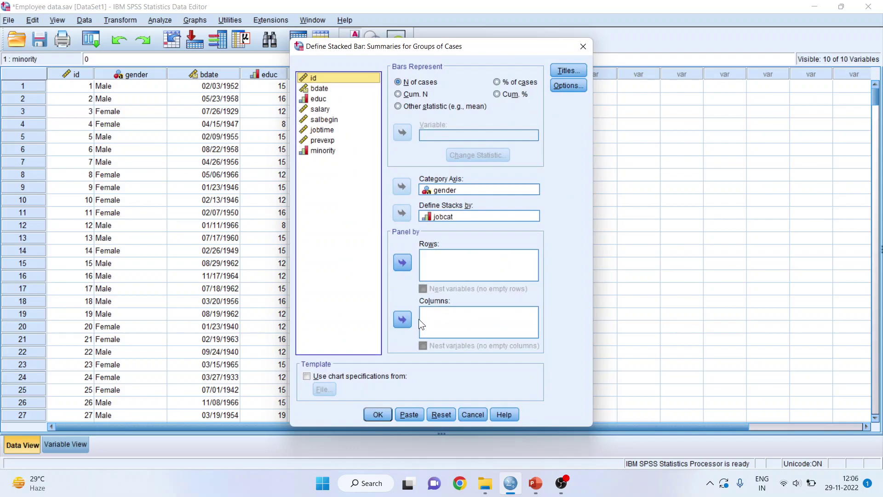
Reset the dialog and chart case counts with gender on the category axis, stacked by jobcat
left_click(437, 414)
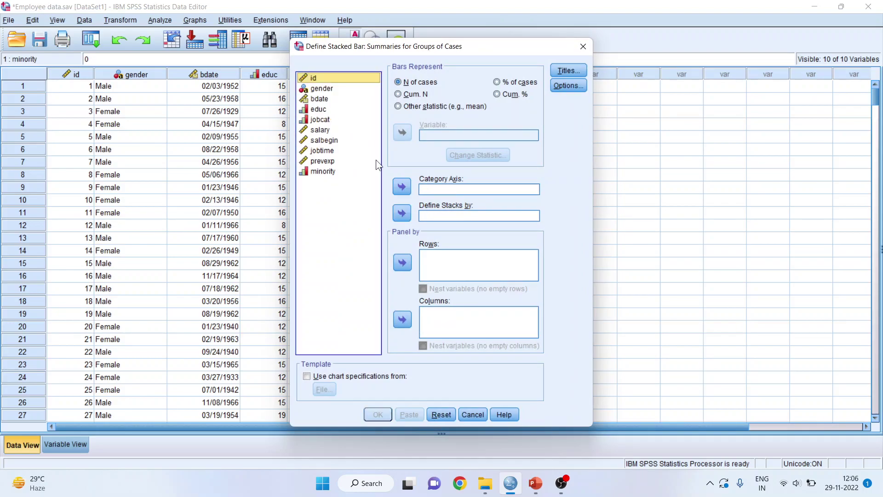
left_click(329, 91)
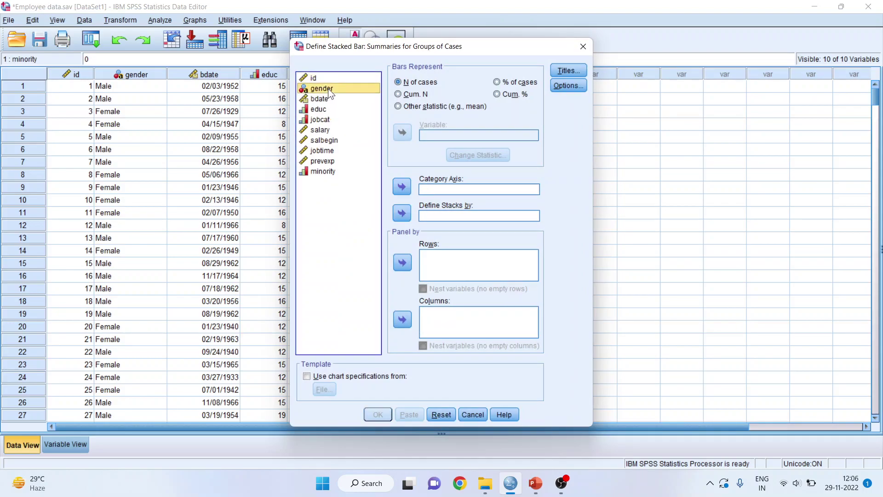
left_click(402, 186)
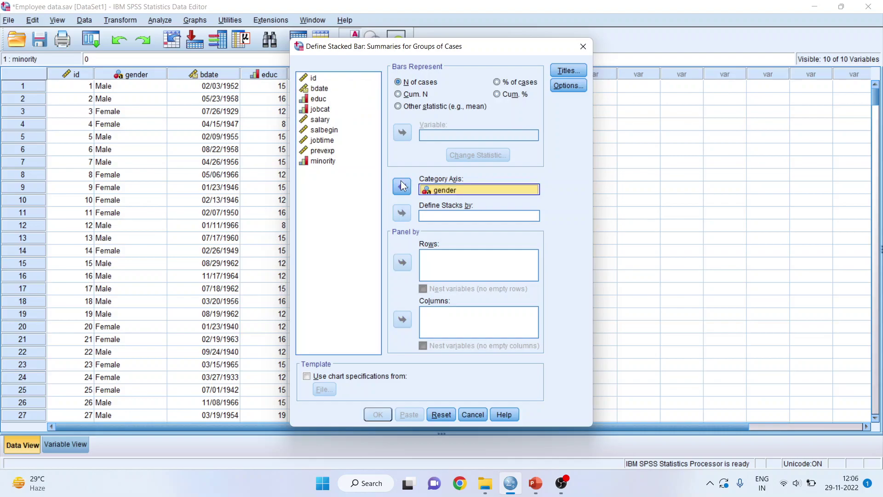
left_click(326, 109)
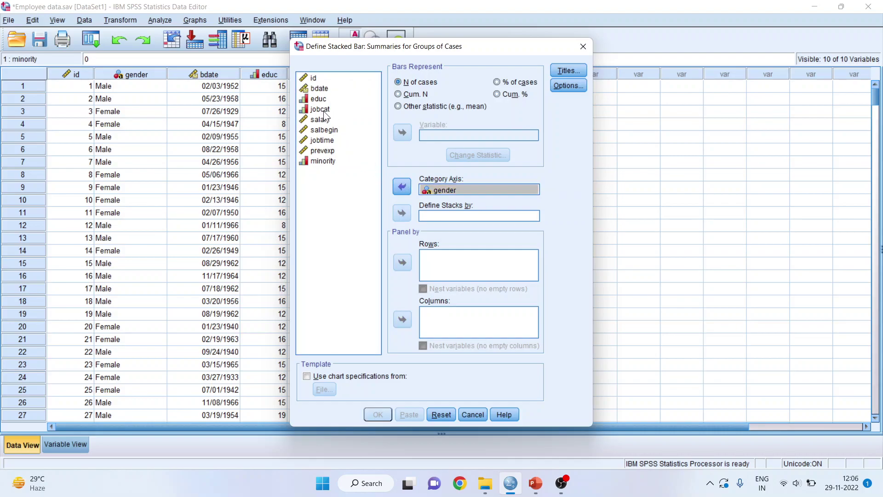
left_click(400, 212)
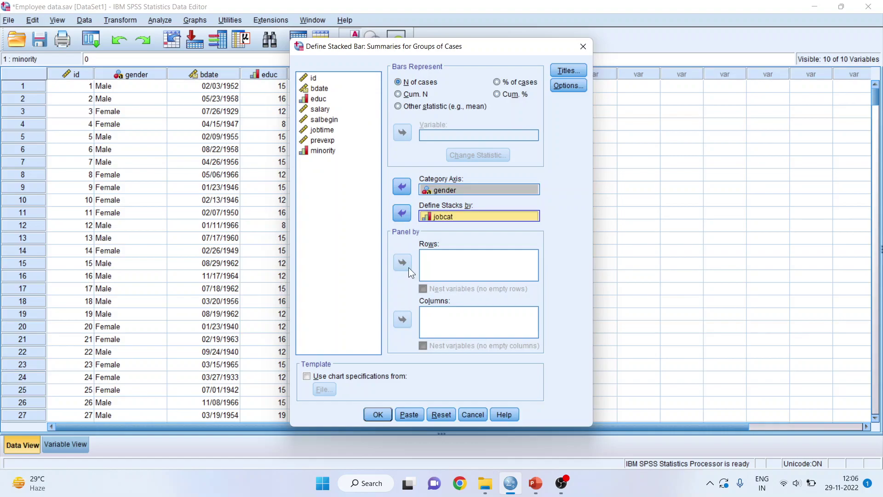
left_click(379, 414)
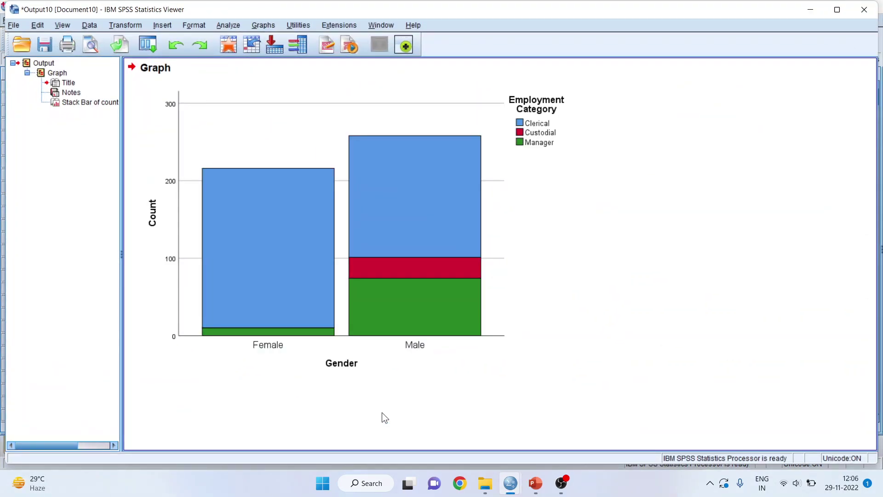
Open the count chart in the Chart Editor and turn on data labels for every segment
left_click(321, 258)
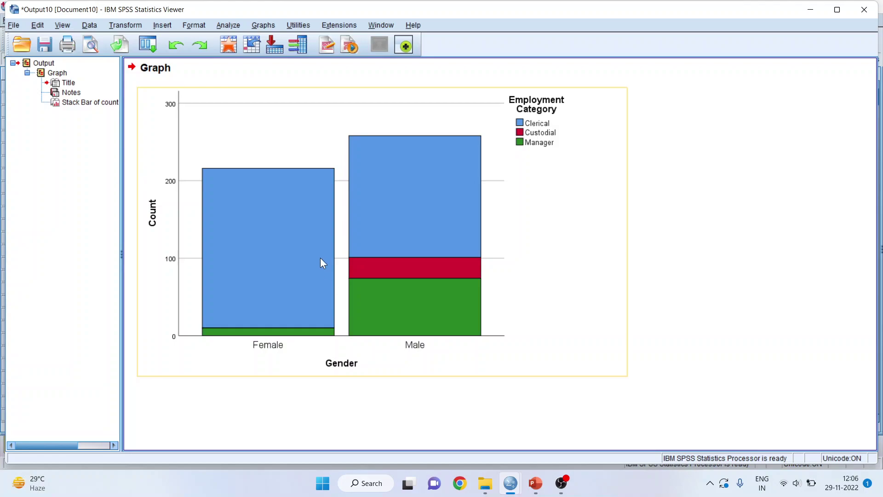
double_click(319, 258)
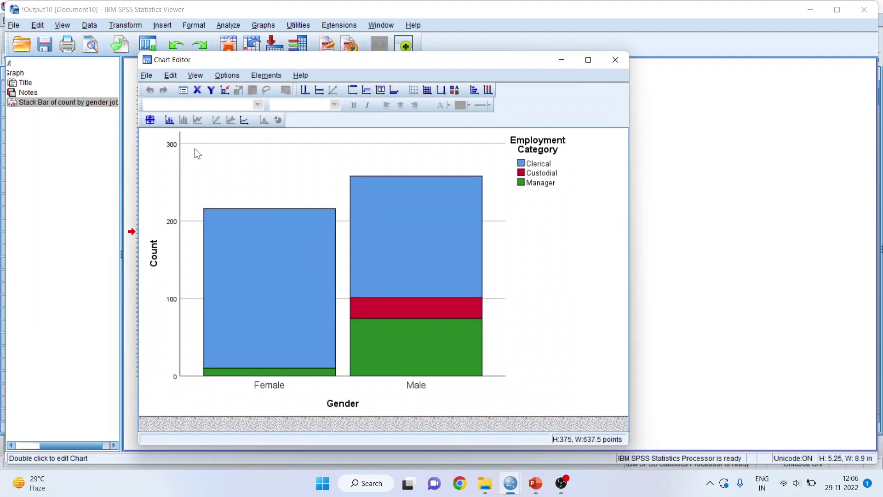
left_click(171, 123)
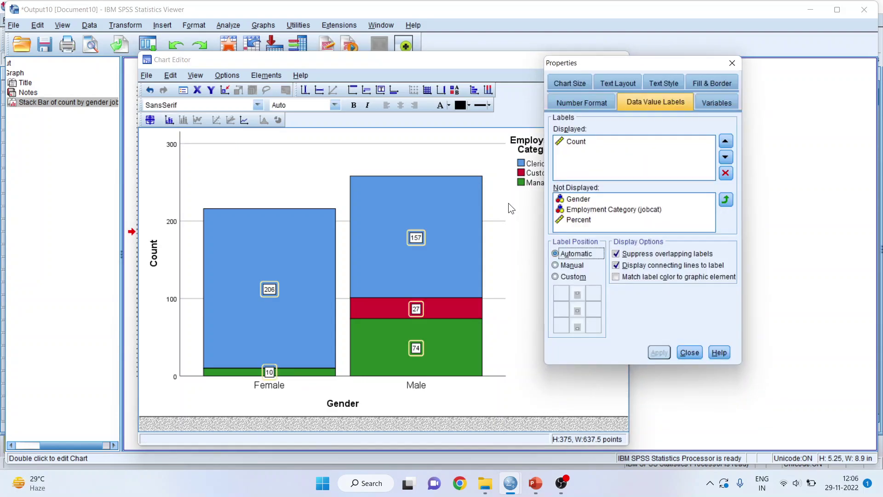
left_click(689, 352)
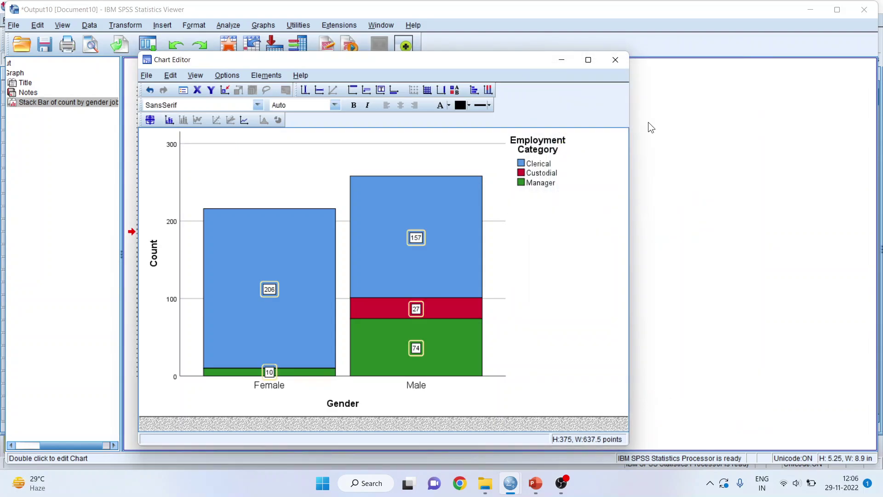
Close the Chart Editor and open the Recall Recently Used Dialogs list
left_click(615, 60)
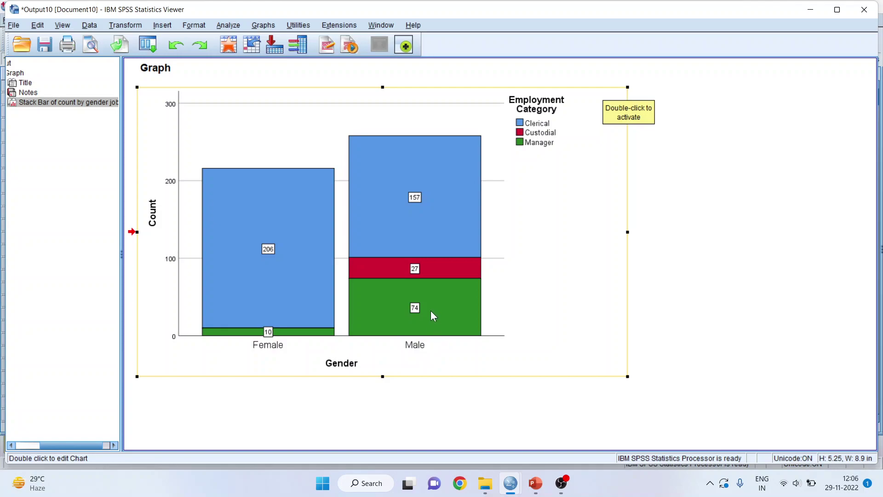
left_click(147, 45)
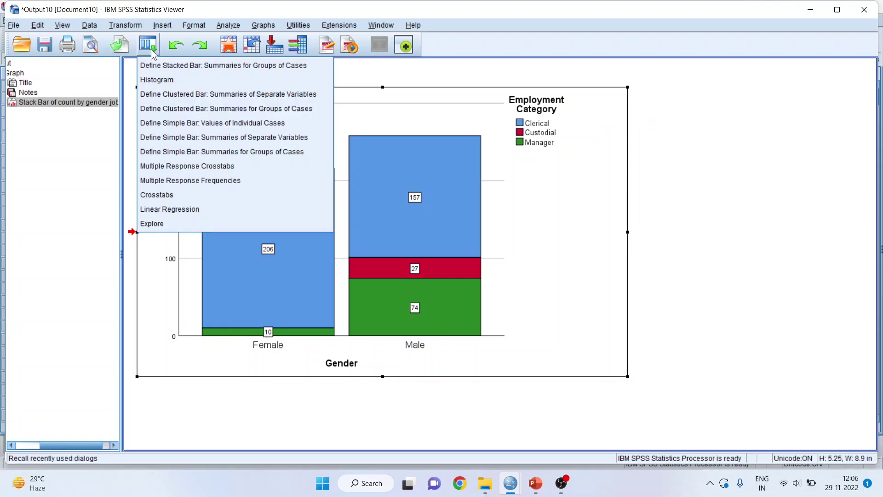
Reuse the Define Stacked Bar settings with bars showing % of cases
left_click(188, 65)
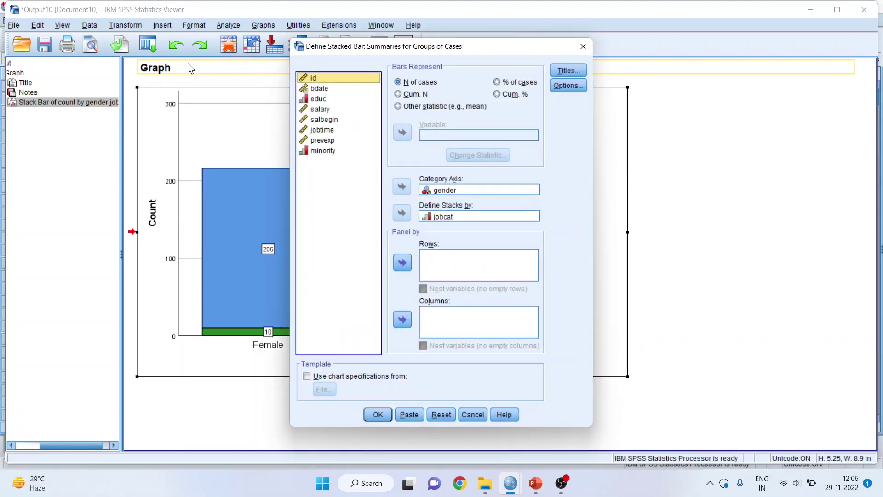
left_click(498, 84)
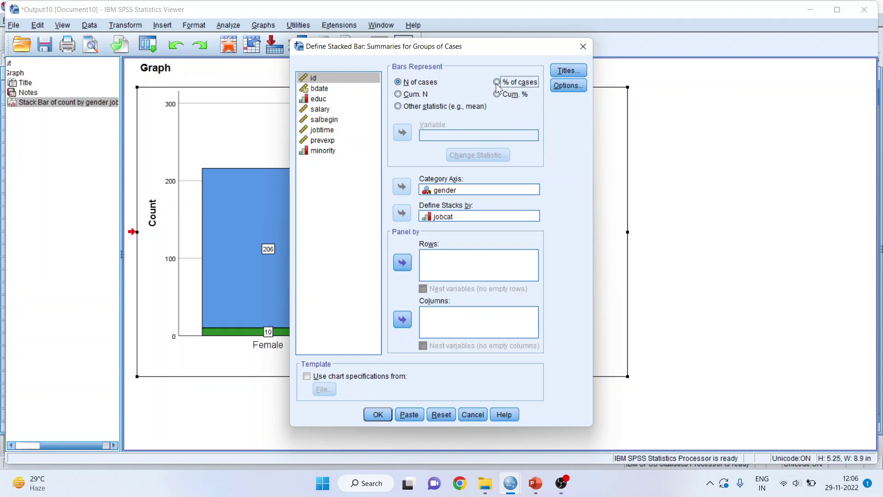
left_click(387, 414)
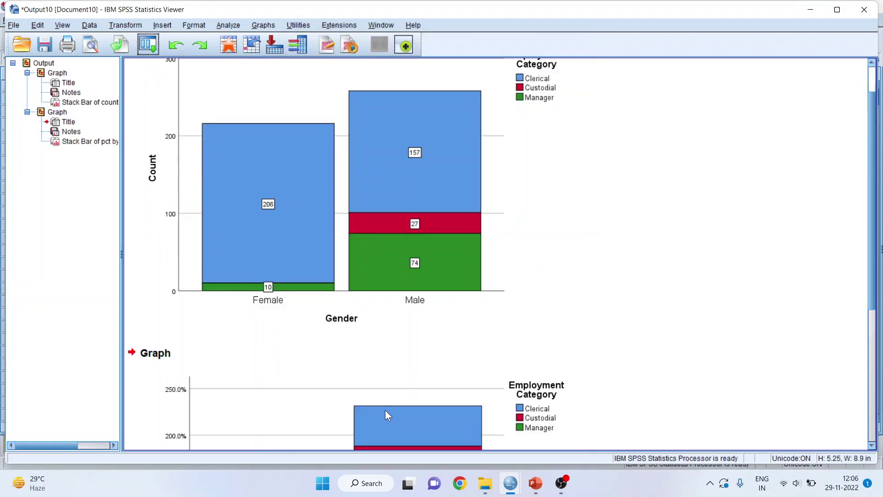
Add data labels to the percent chart, showing values like 56.7% and 43.3%
left_click(875, 439)
left_click(578, 331)
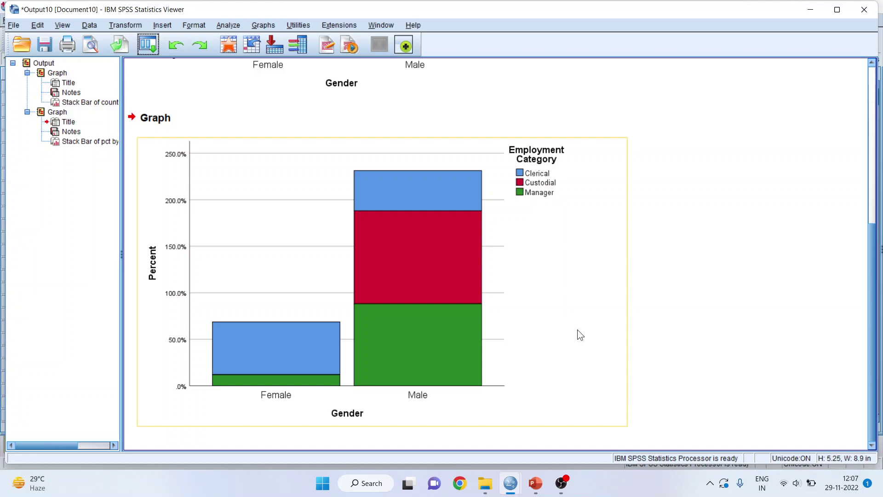
double_click(455, 305)
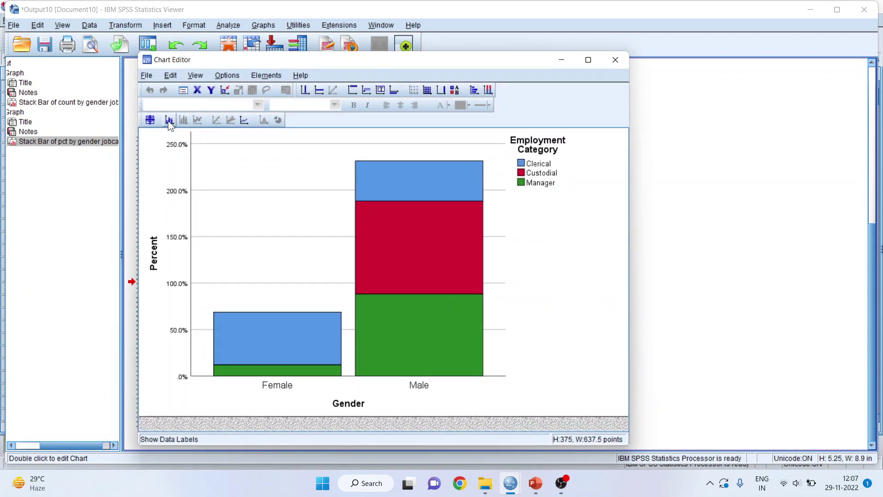
left_click(169, 121)
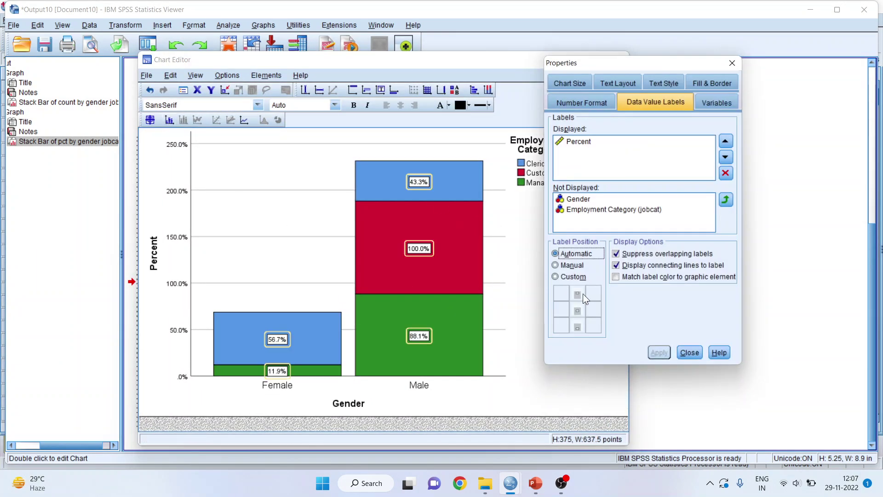
left_click(691, 356)
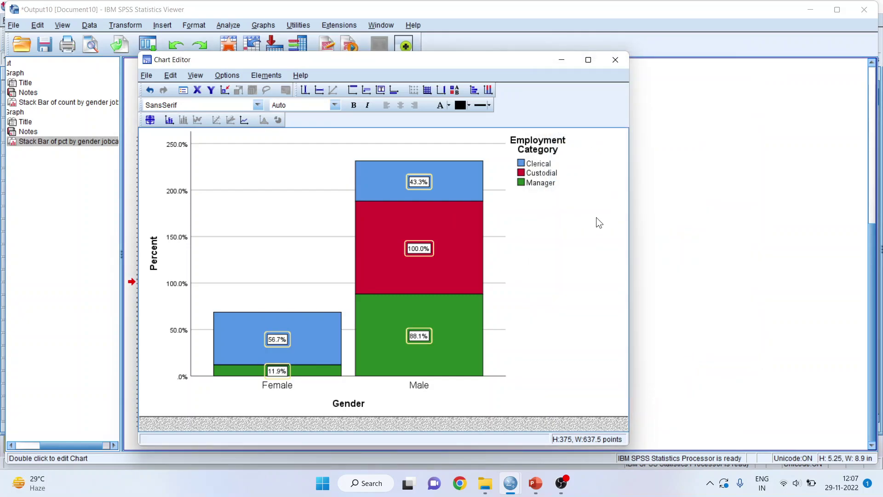
left_click(616, 60)
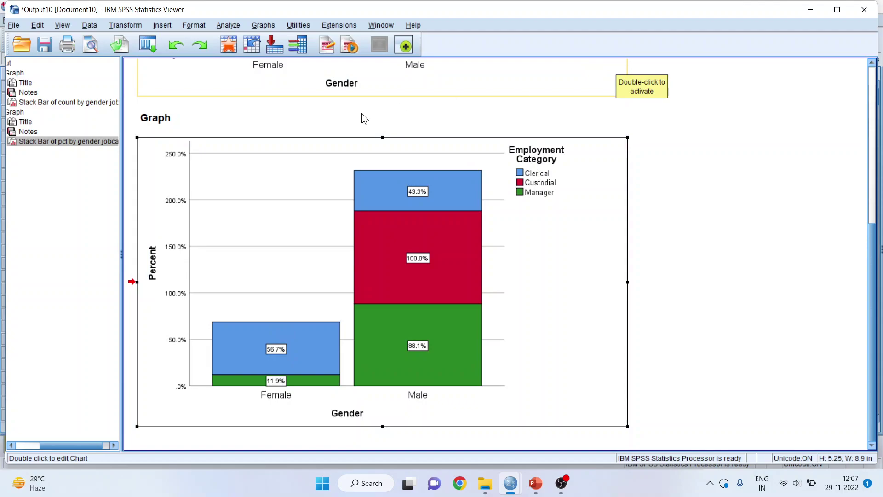
Recall Define Stacked Bar and chart MEAN(salary) by gender, stacked by jobcat
left_click(149, 48)
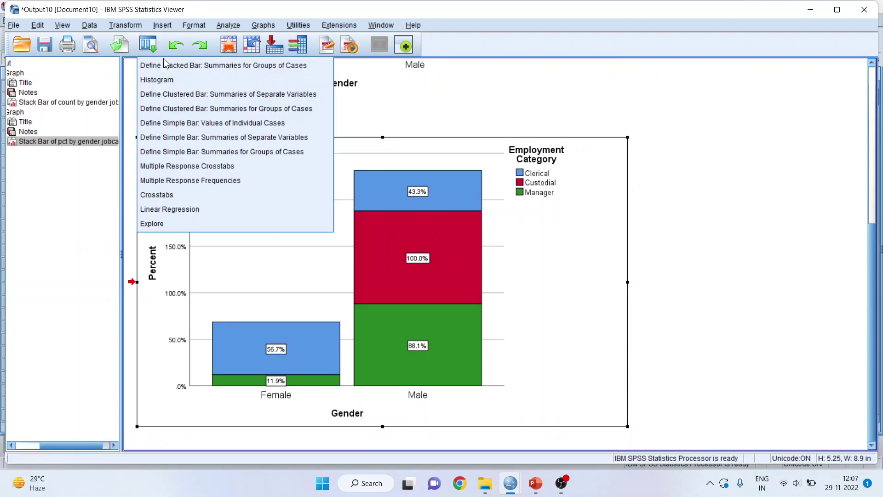
left_click(167, 65)
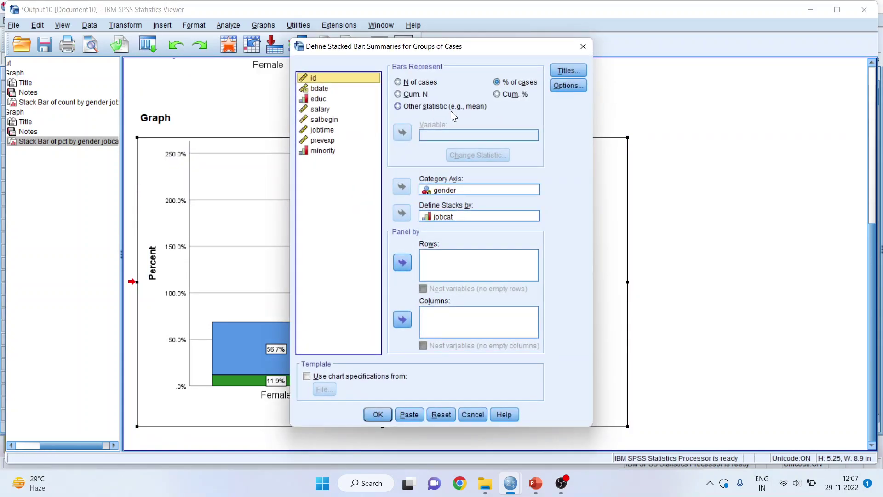
left_click(400, 84)
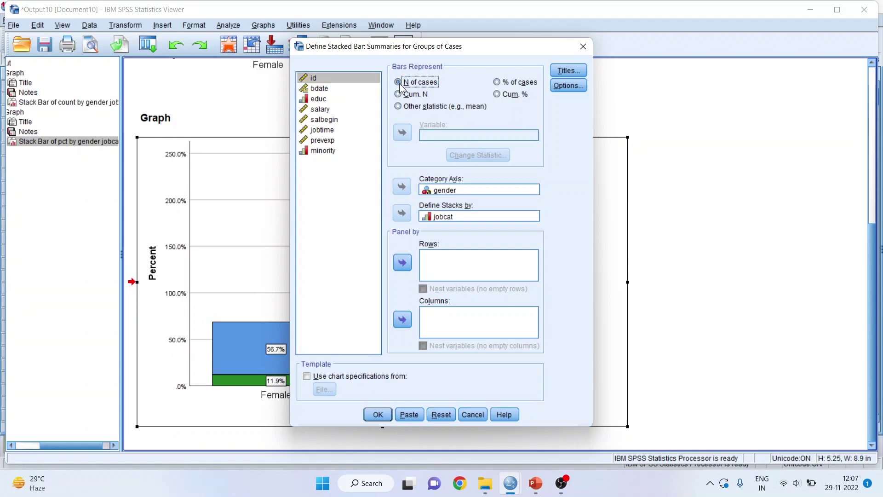
left_click(398, 108)
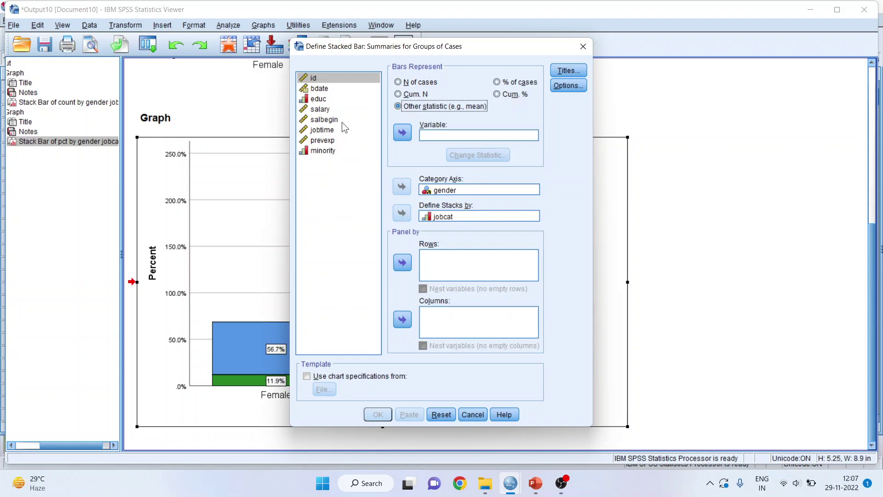
left_click(322, 111)
left_click(322, 111)
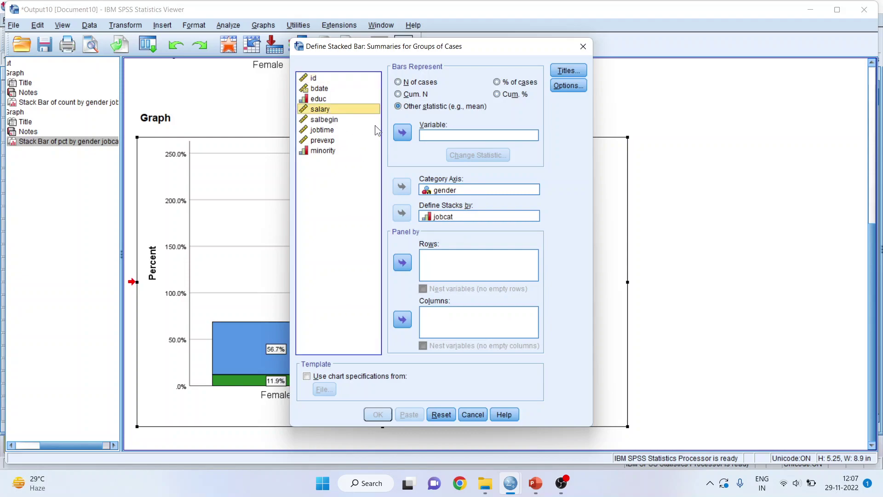
left_click(403, 133)
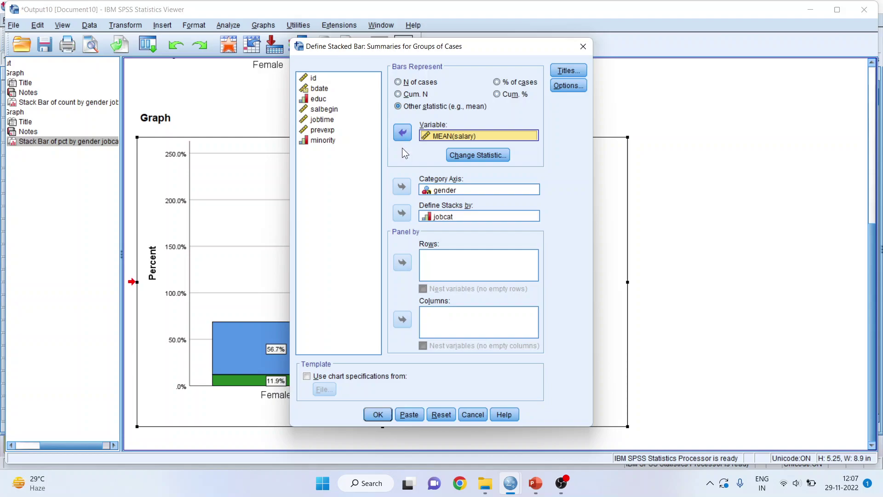
left_click(377, 414)
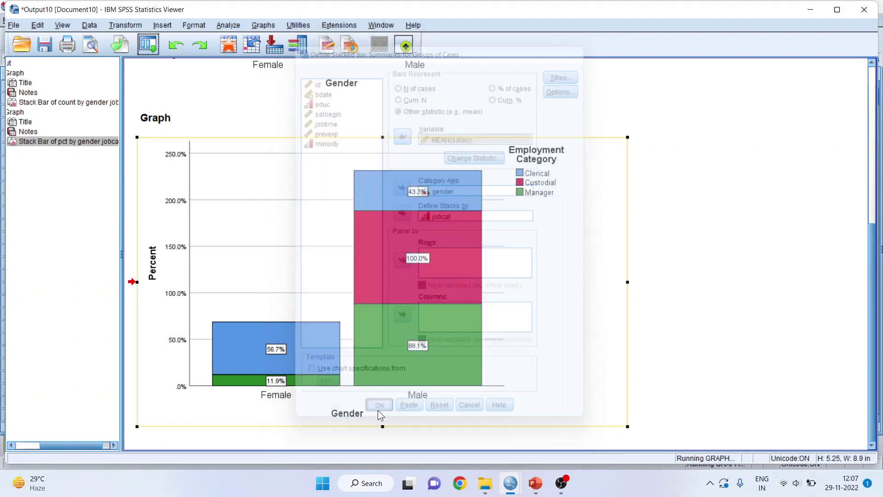
scroll(873, 449, "down", 5)
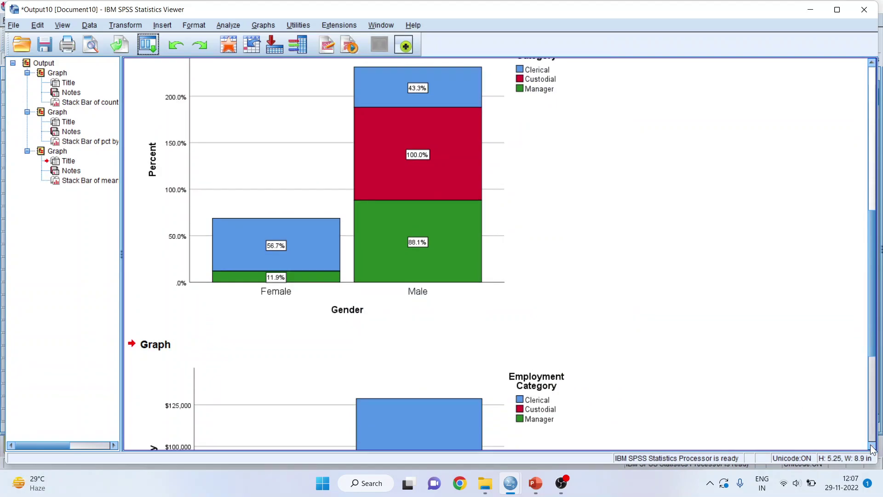
double_click(329, 320)
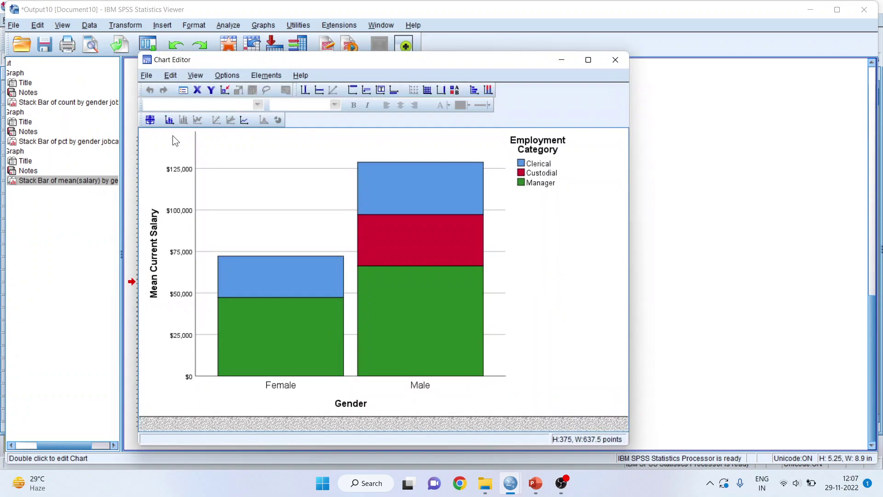
left_click(170, 122)
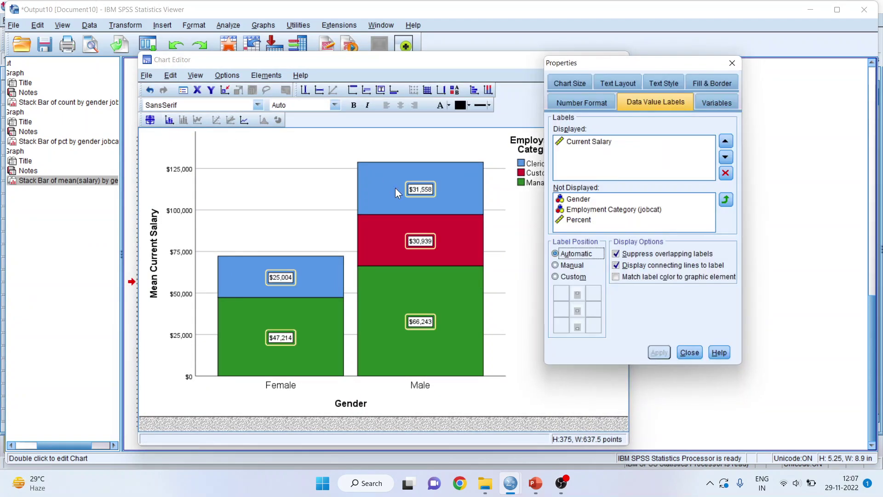
left_click(689, 352)
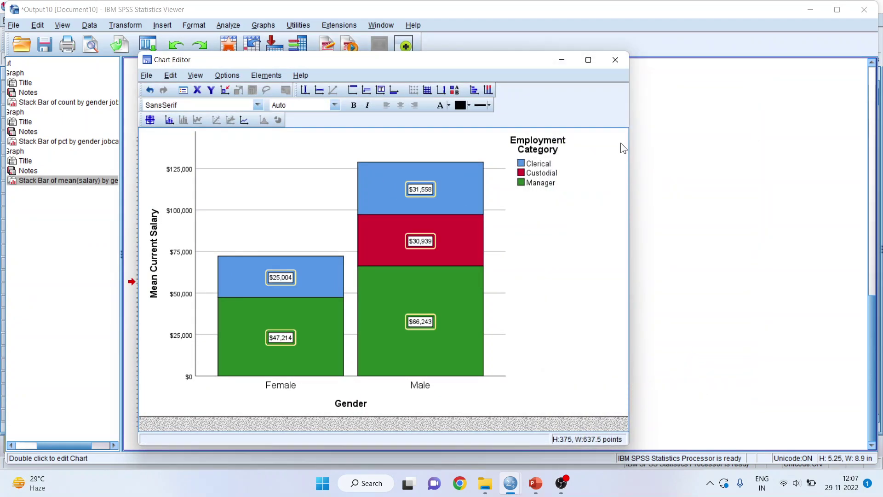
left_click(615, 61)
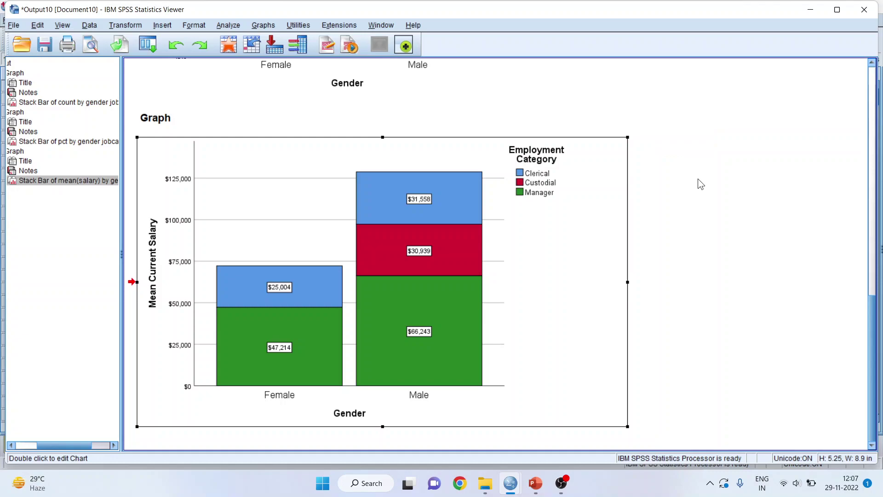
Recall the mean salary chart setup and panel it in rows by minority
left_click(148, 49)
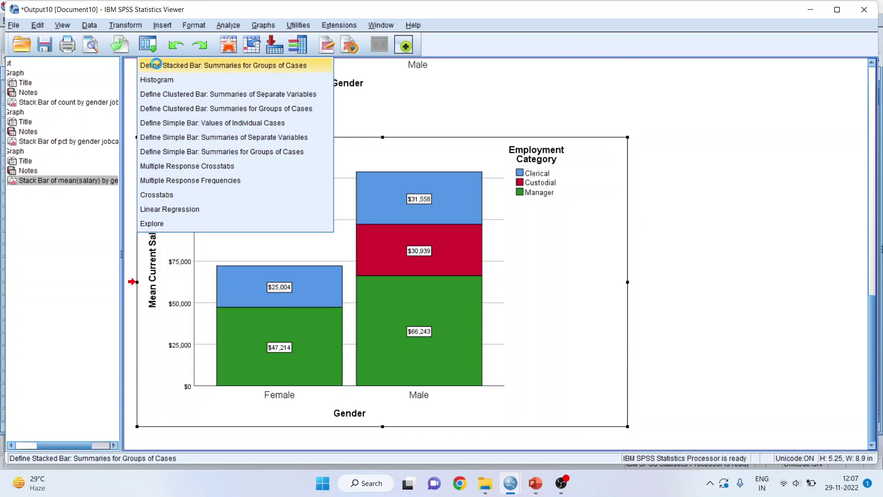
left_click(157, 64)
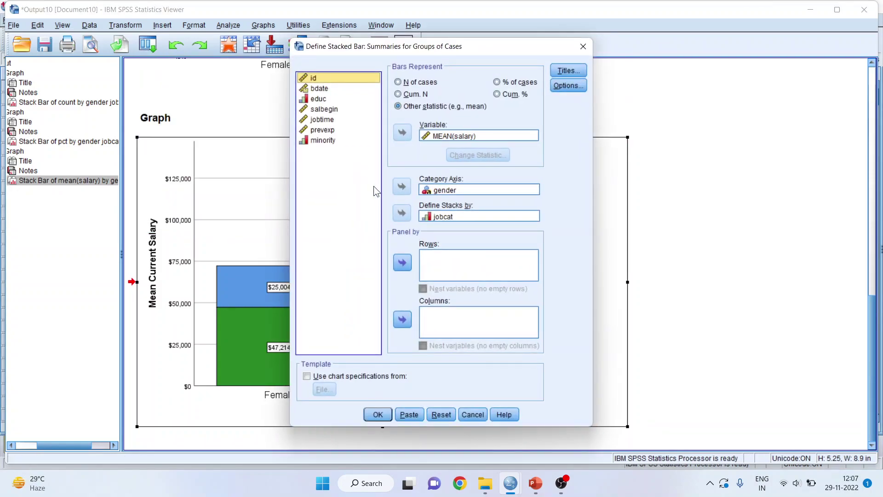
left_click(329, 141)
left_click(402, 264)
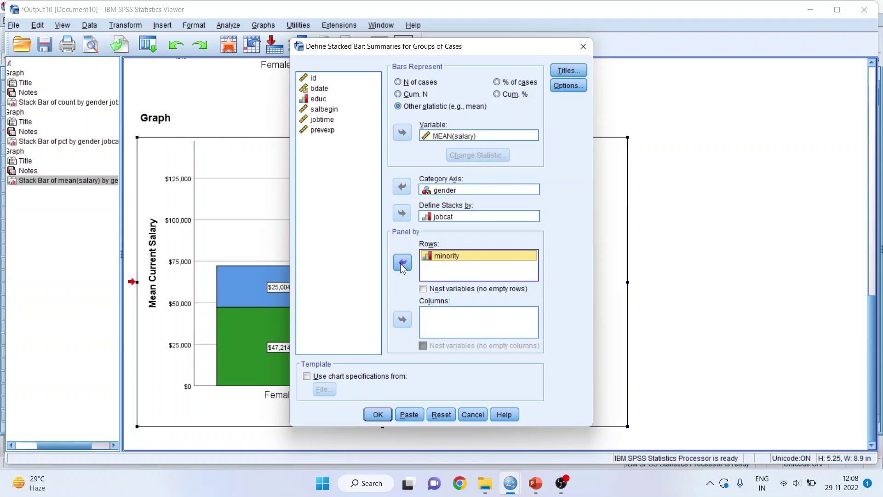
left_click(378, 414)
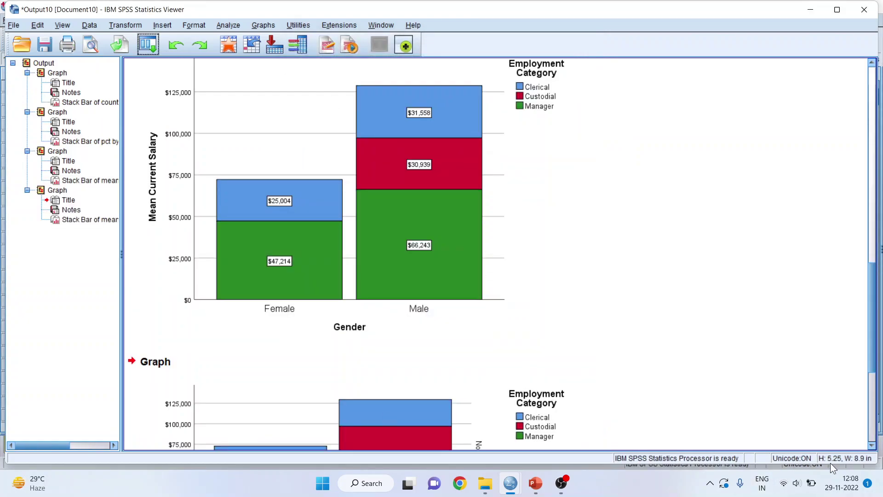
Add data labels to the paneled chart, such as $76,038 and $23,063
left_click(872, 445)
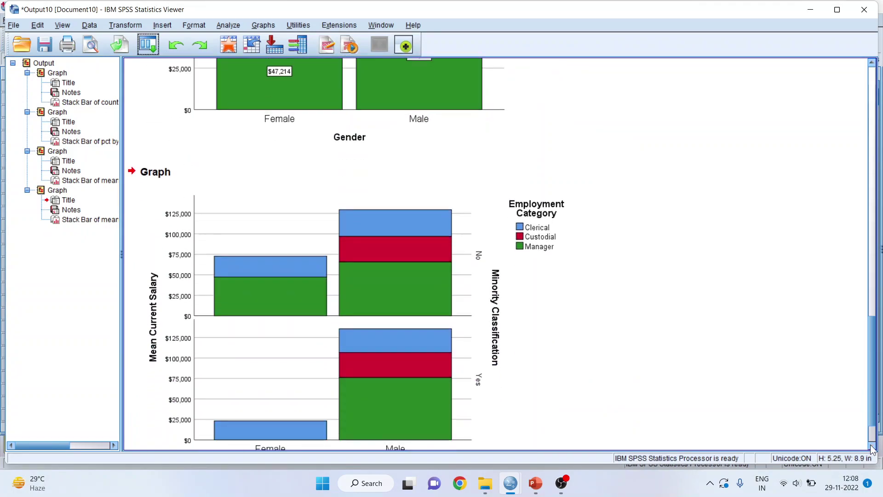
left_click(872, 445)
left_click(479, 210)
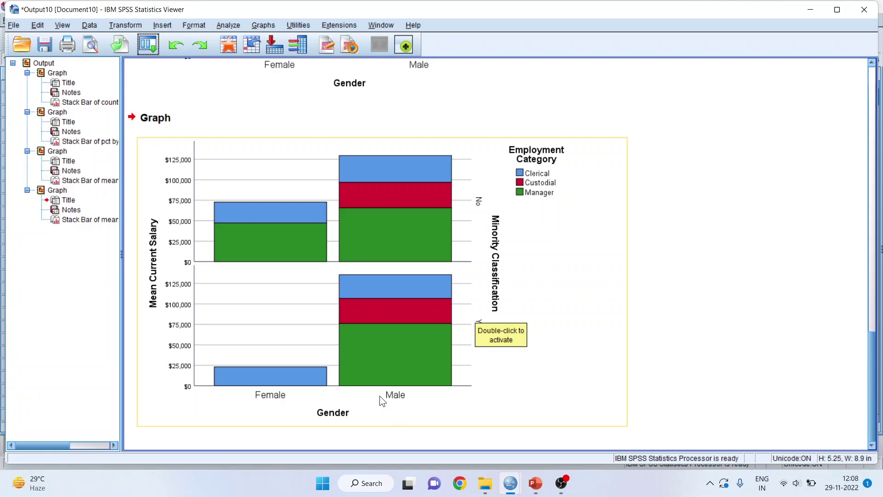
double_click(300, 244)
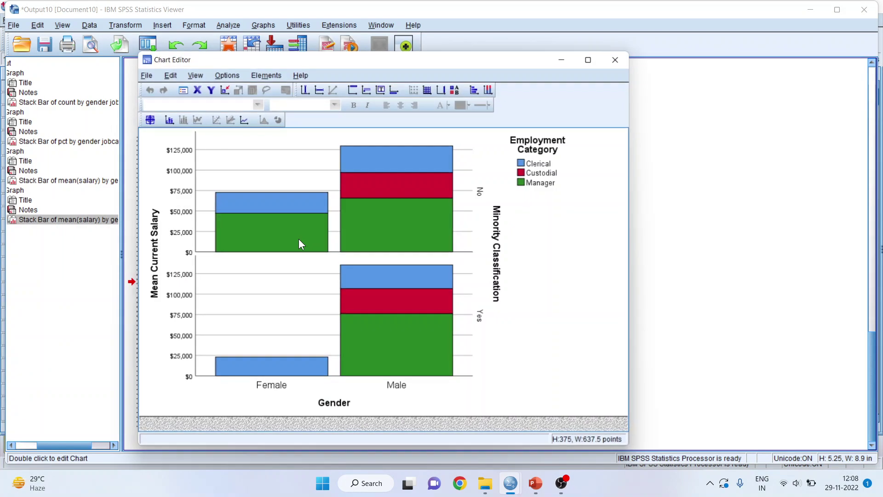
left_click(168, 122)
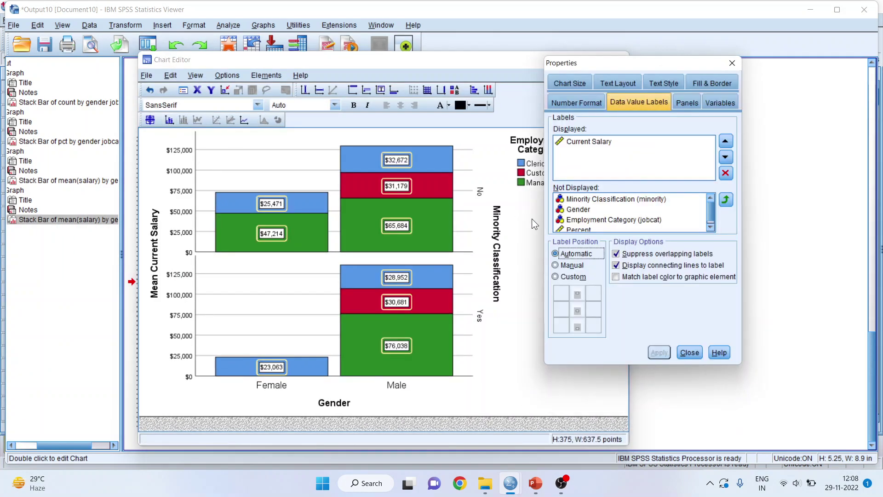
left_click(689, 353)
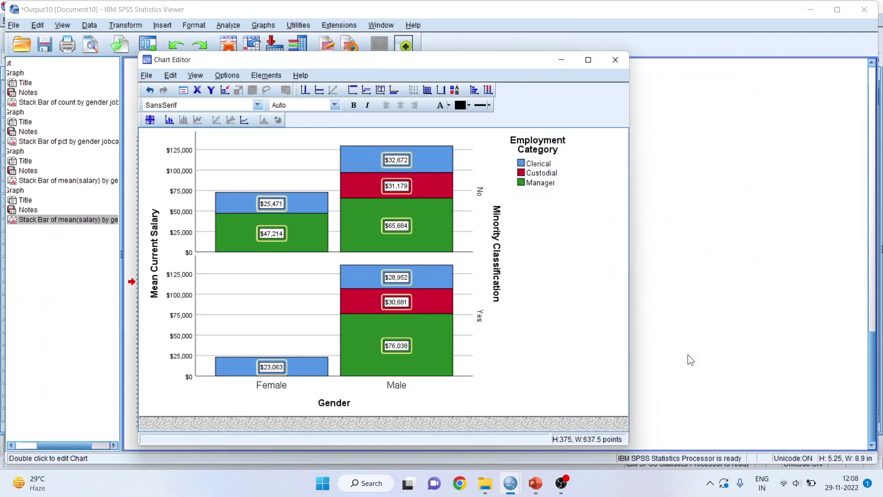
left_click(615, 60)
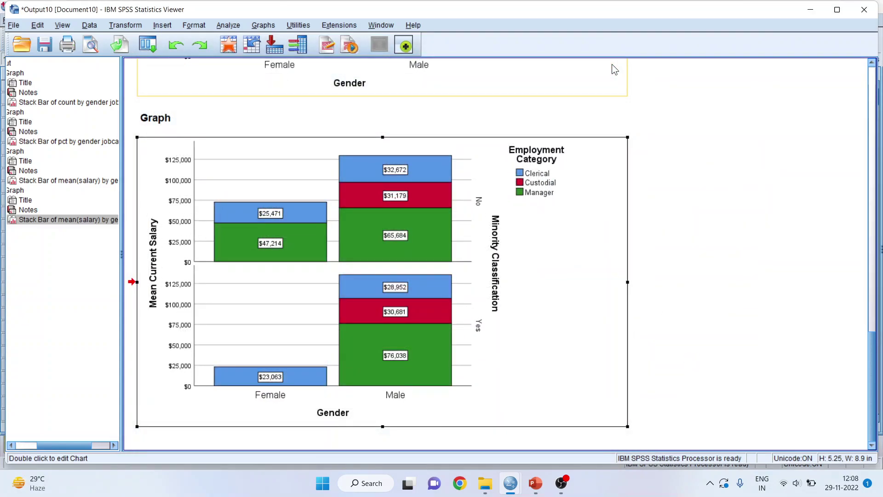
Move minority from Panel by Rows to Panel by Columns and recreate the mean salary chart
left_click(148, 44)
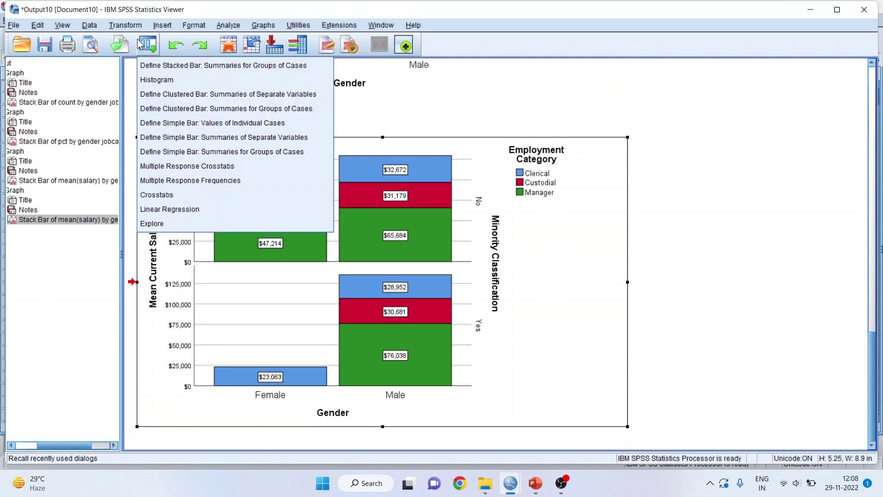
left_click(167, 64)
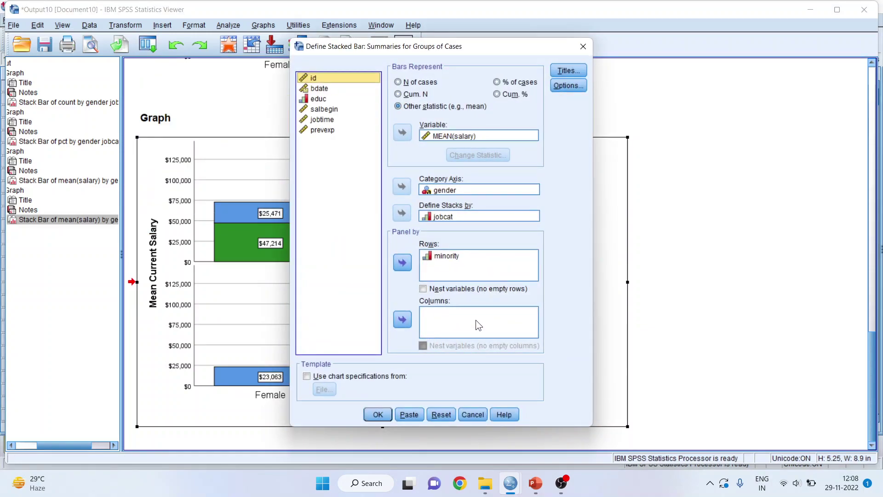
left_click(451, 256)
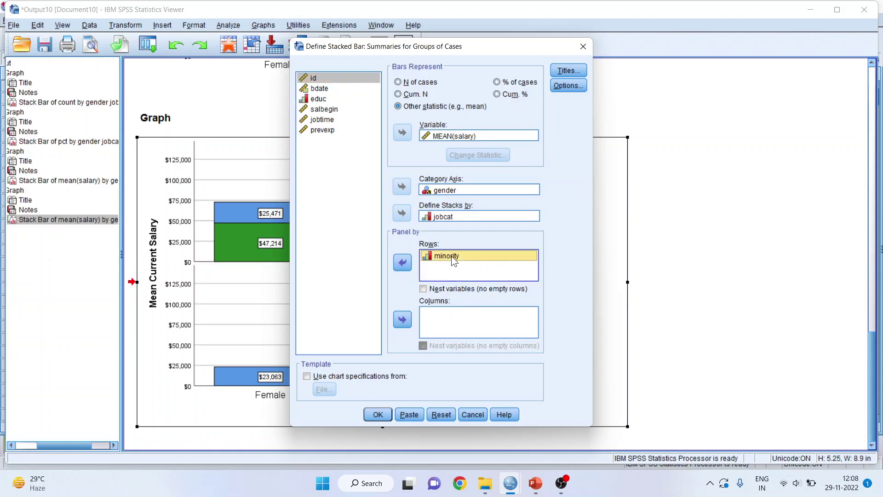
left_click(403, 263)
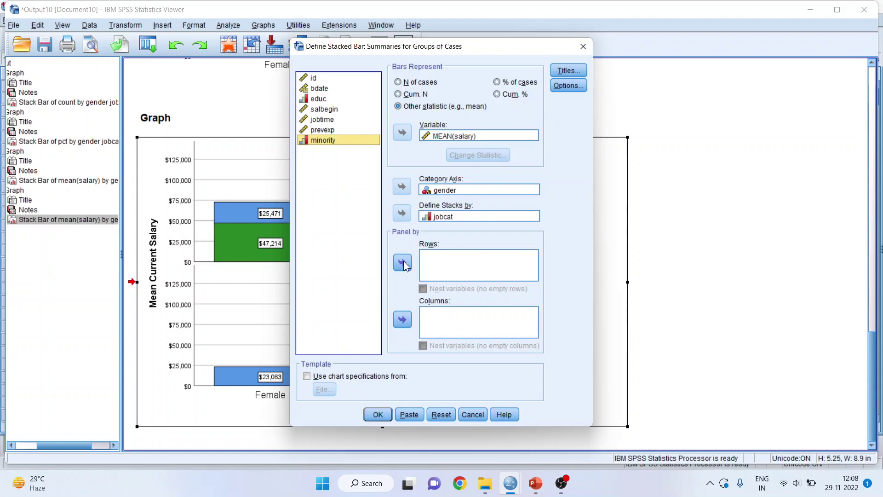
left_click(399, 320)
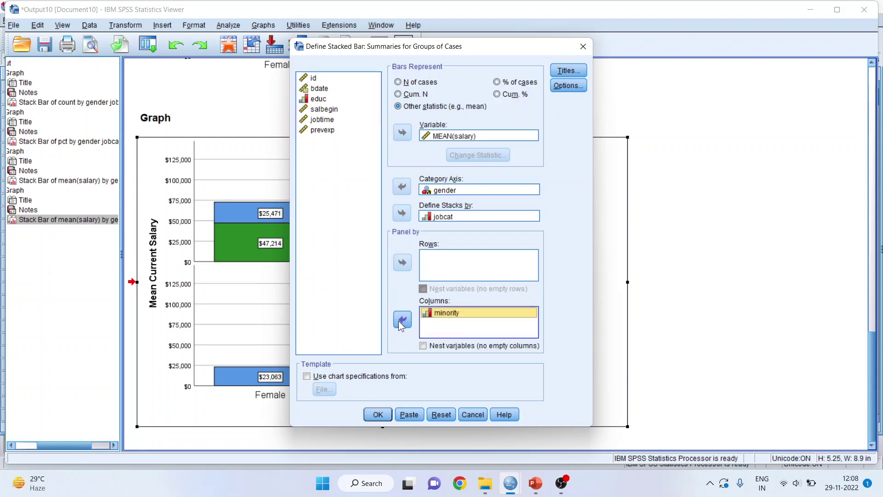
left_click(378, 414)
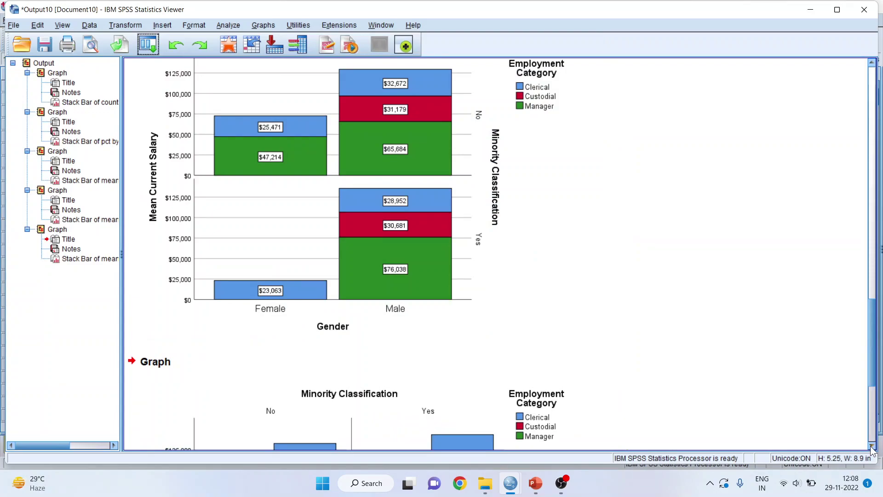
scroll(872, 449, "down", 5)
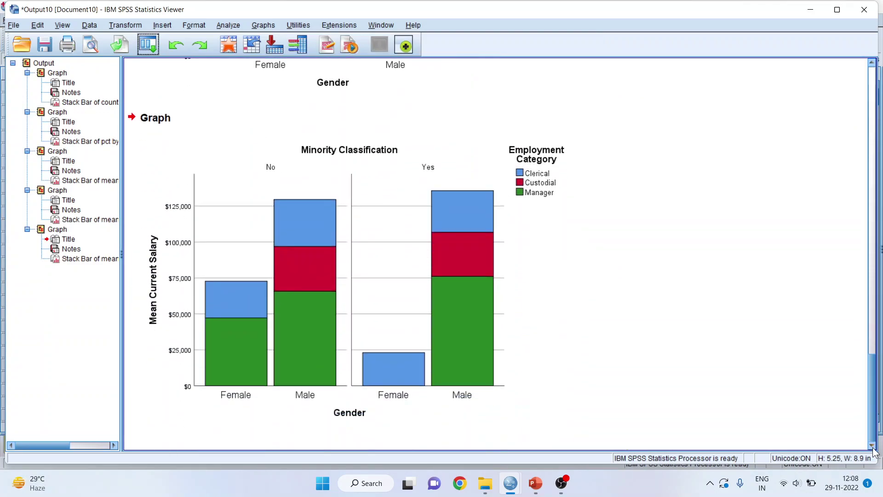
Label every bar segment of the minority-paneled chart with mean salaries, e.g. $47,214 and $65,684
left_click(394, 316)
double_click(330, 283)
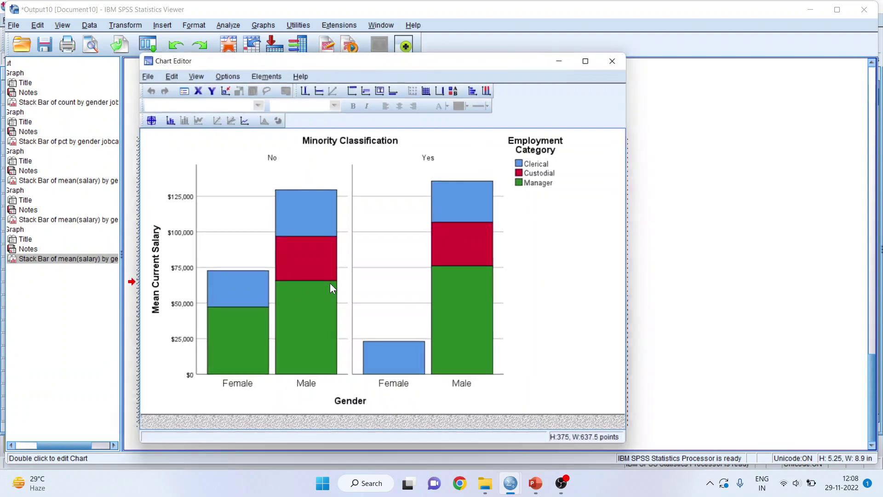
left_click(170, 125)
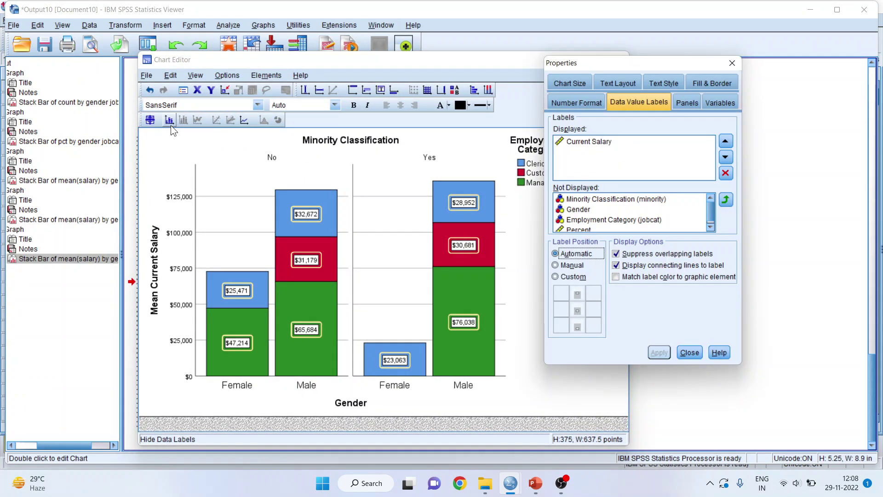
left_click(684, 355)
left_click(614, 65)
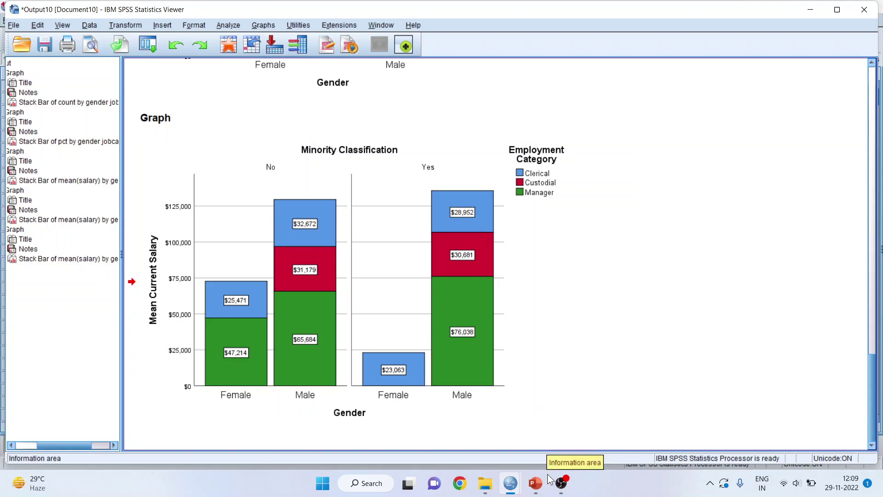
left_click(536, 484)
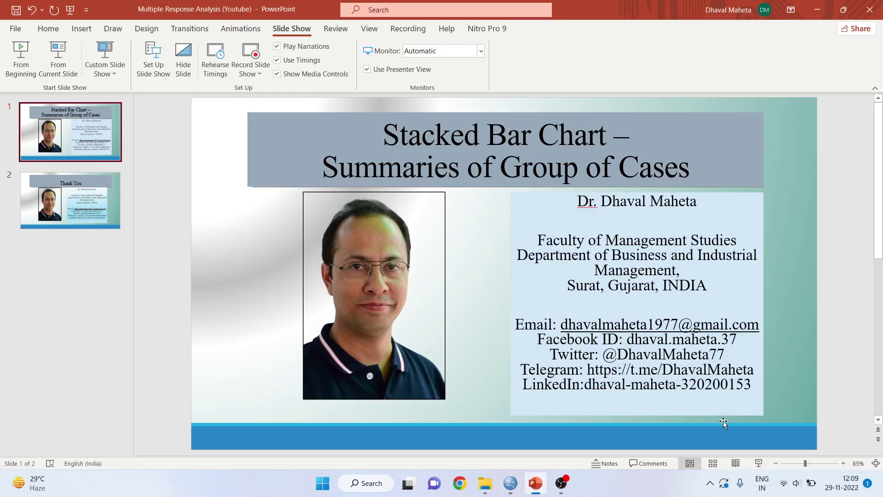